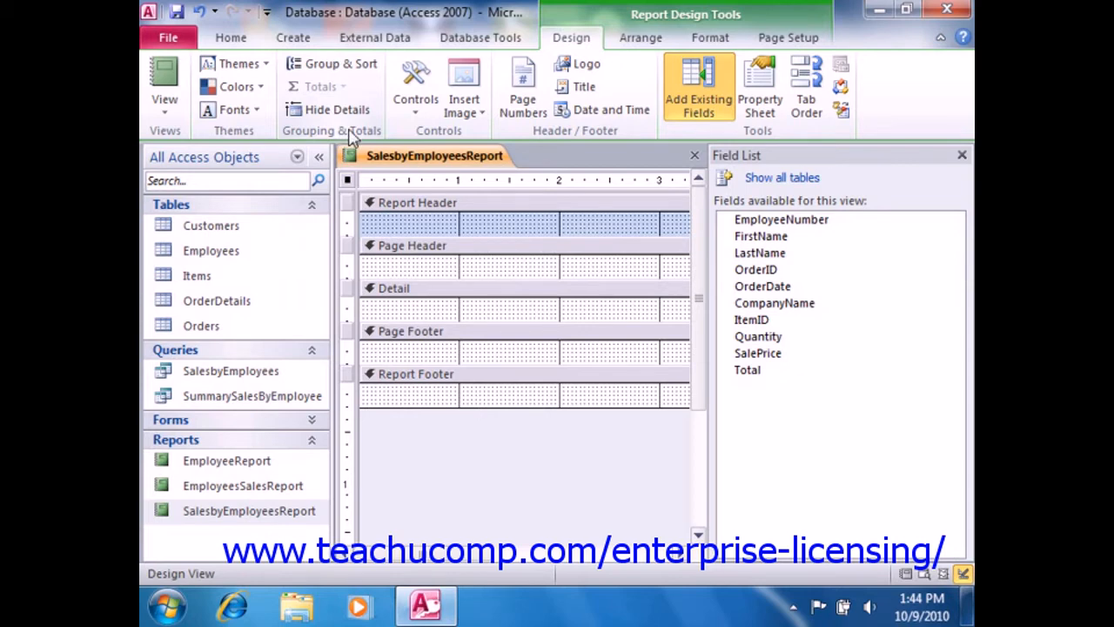
- Show the Group, Sort, and Total pane, close the field list, and group the report on EmployeeNumber
left_click(345, 67)
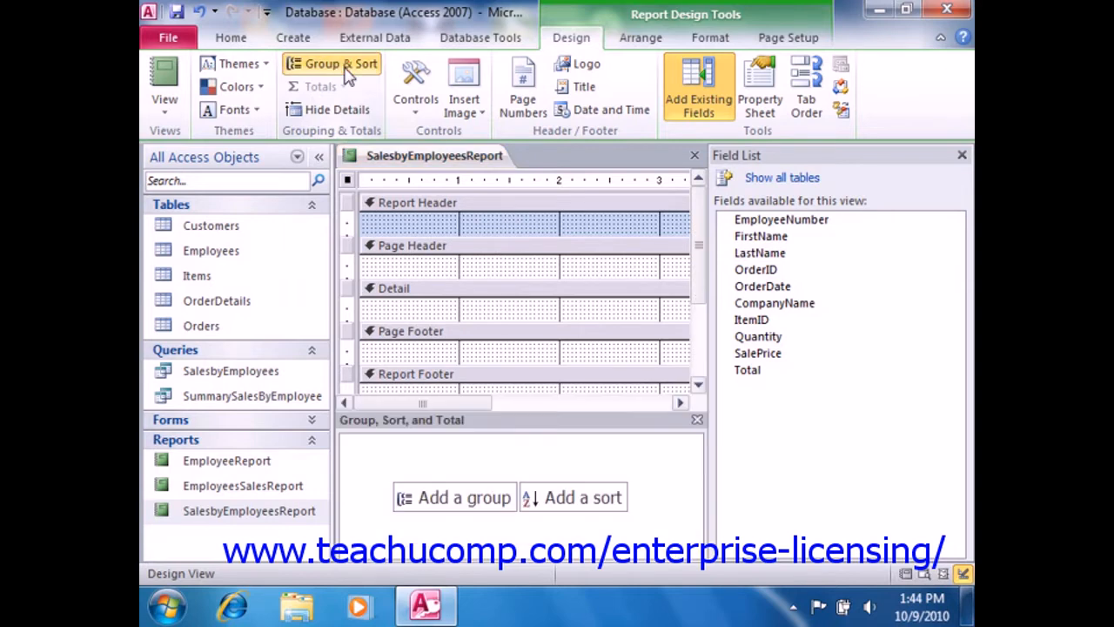
left_click(963, 155)
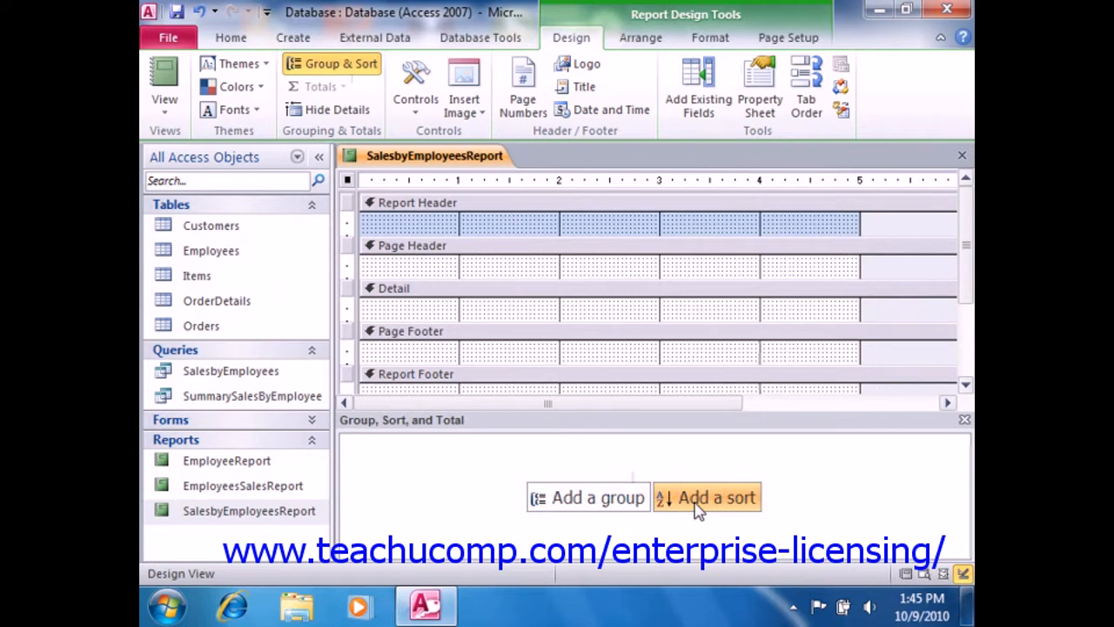
left_click(636, 510)
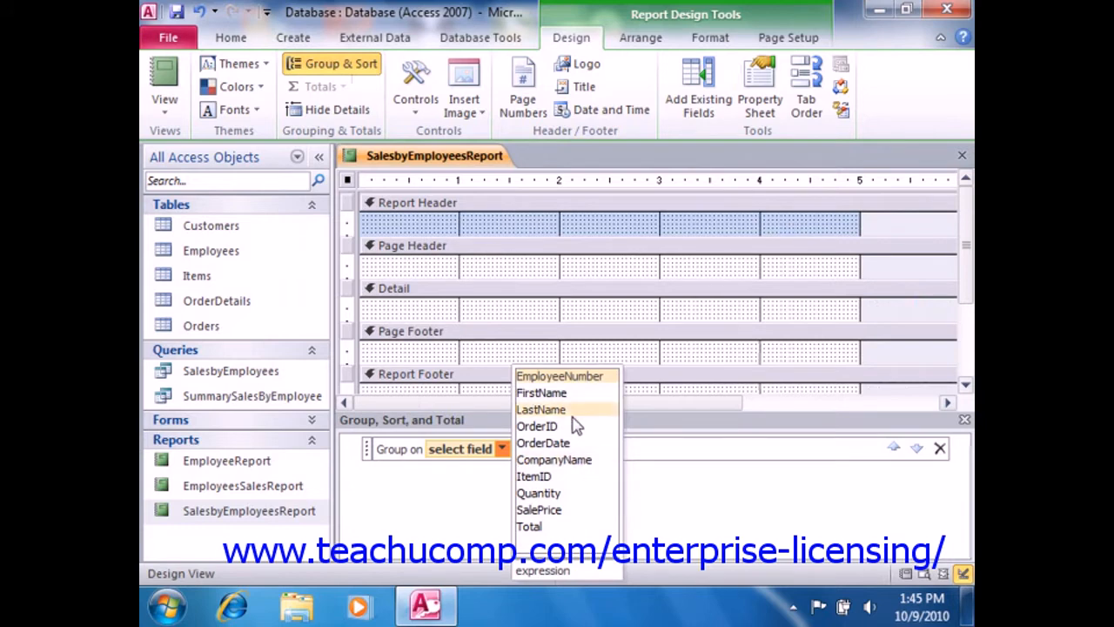
left_click(581, 384)
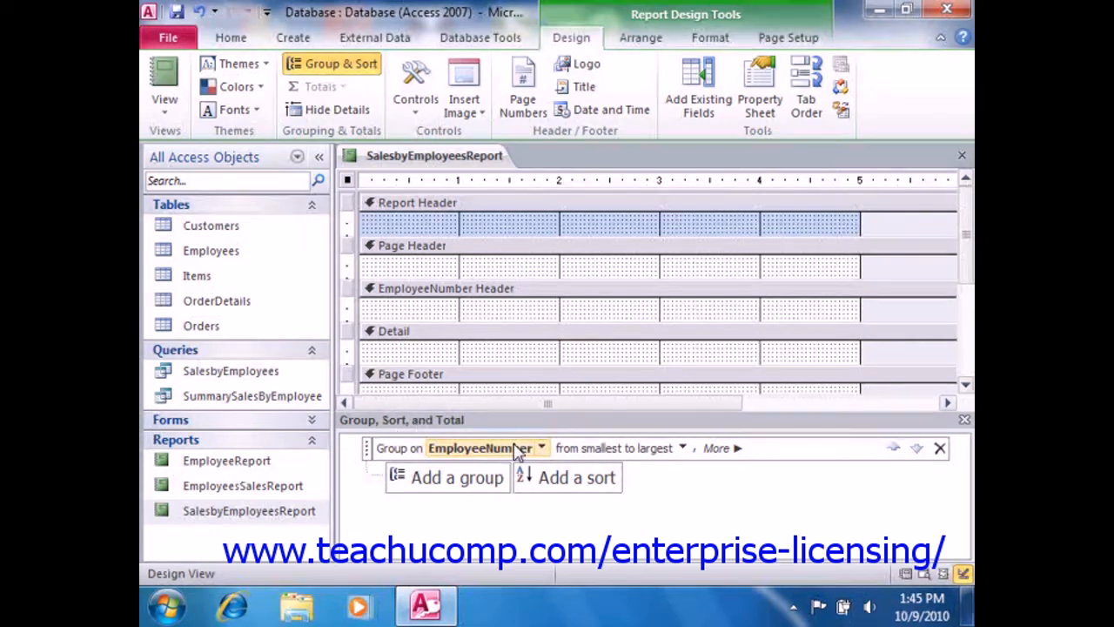
- Expand the EmployeeNumber group's full options and examine the available sort orders and grouping intervals
left_click(723, 448)
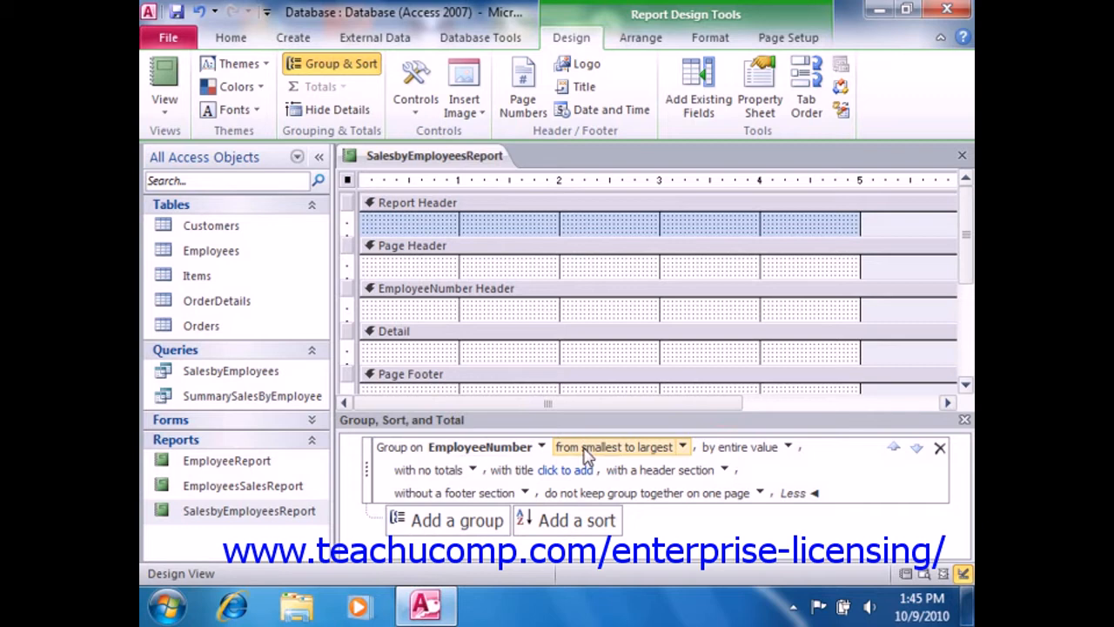
left_click(685, 448)
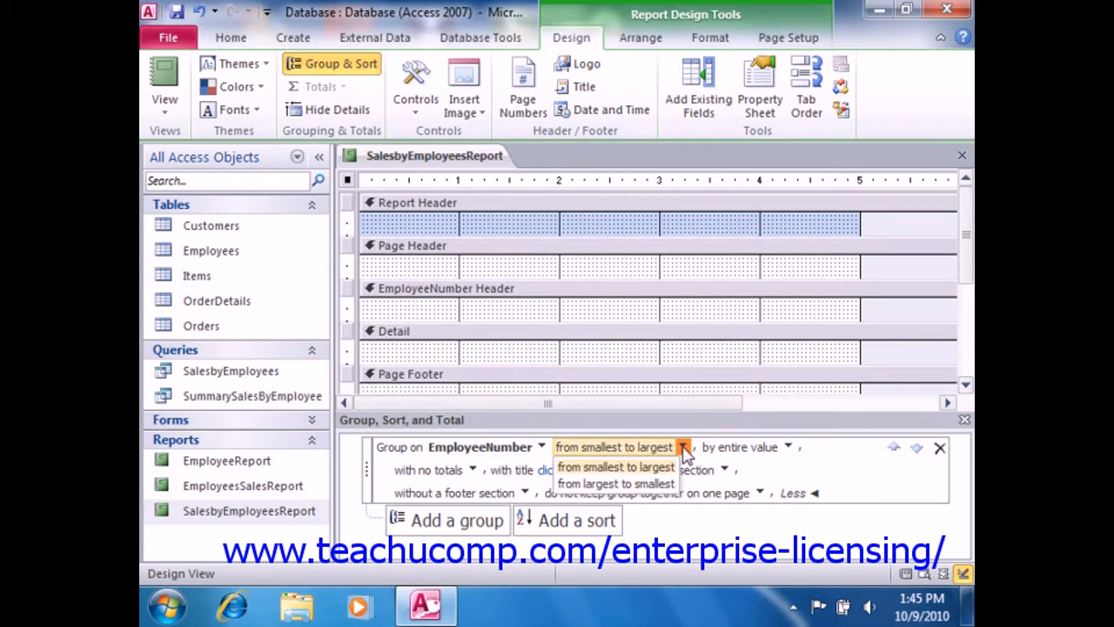
left_click(684, 449)
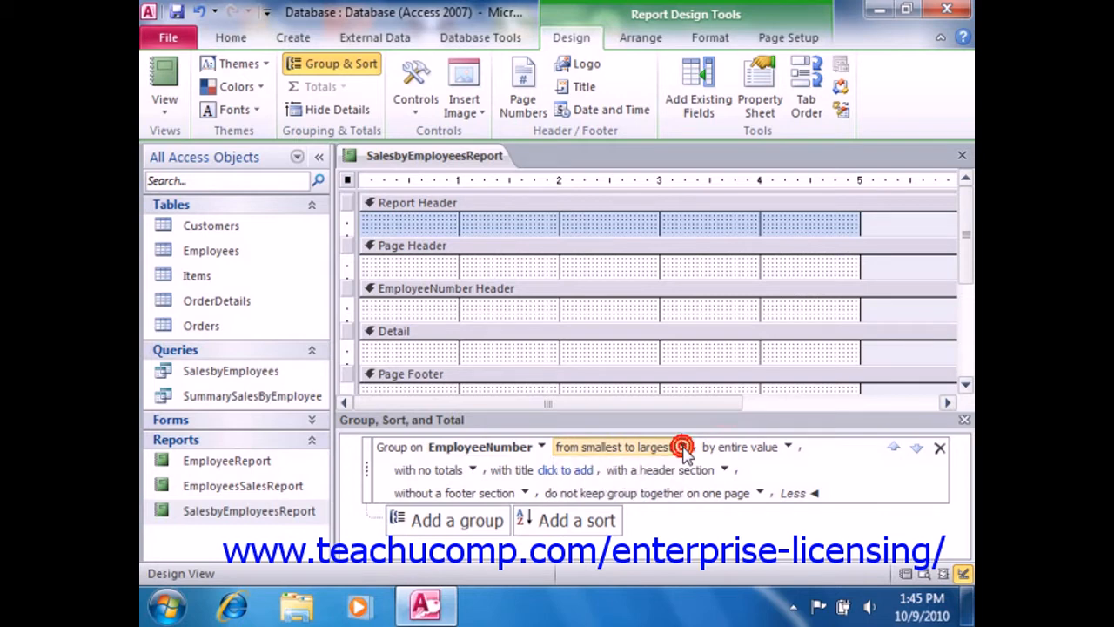
left_click(791, 450)
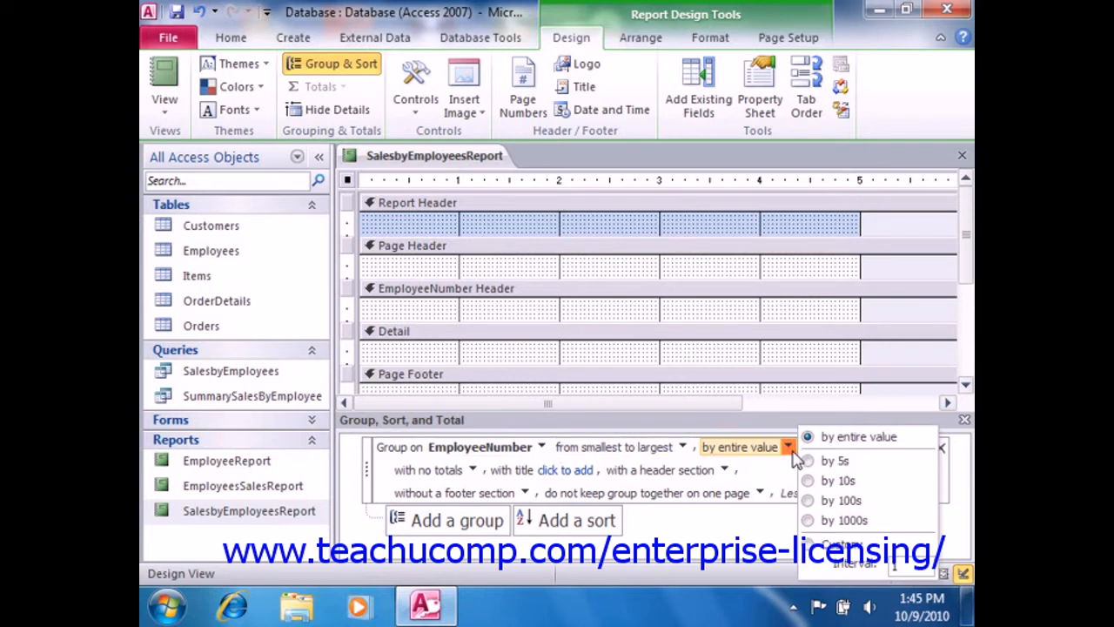
left_click(792, 453)
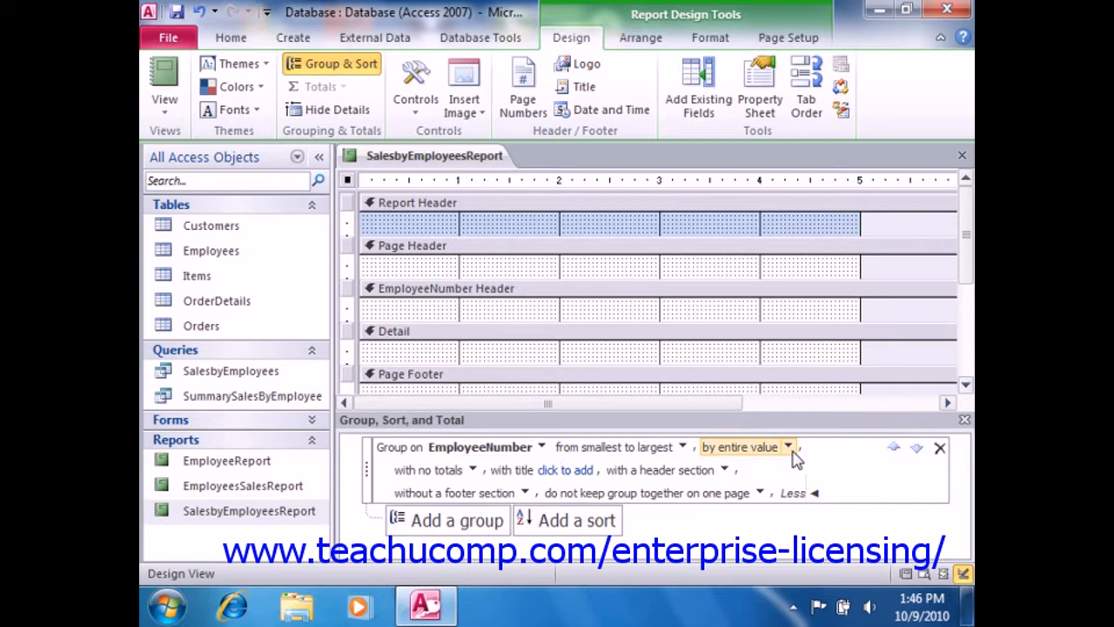
left_click(788, 448)
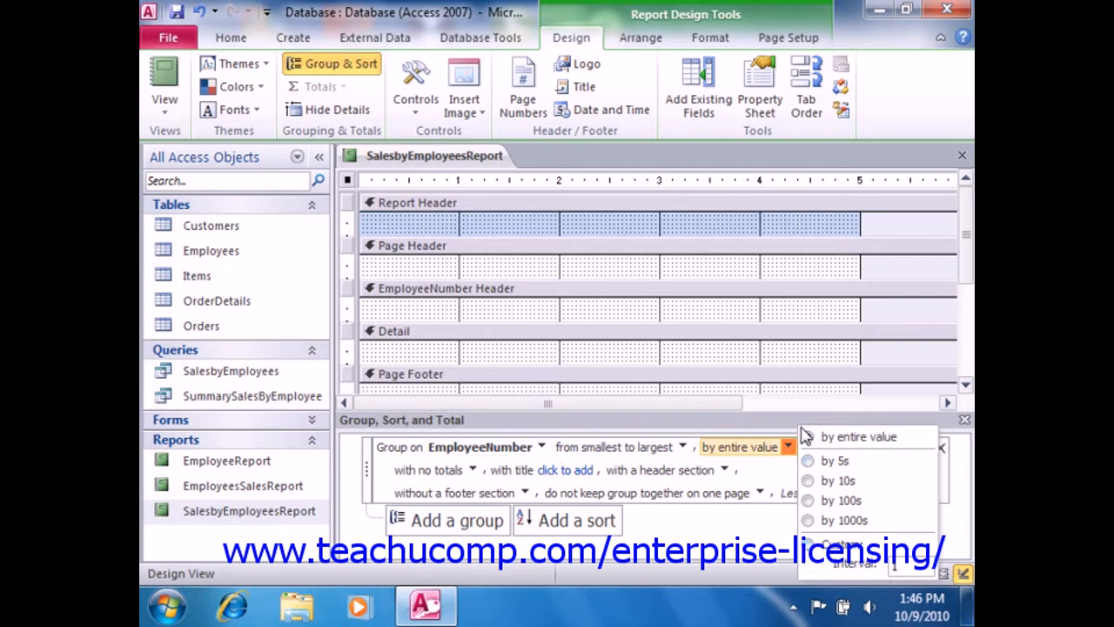
left_click(789, 449)
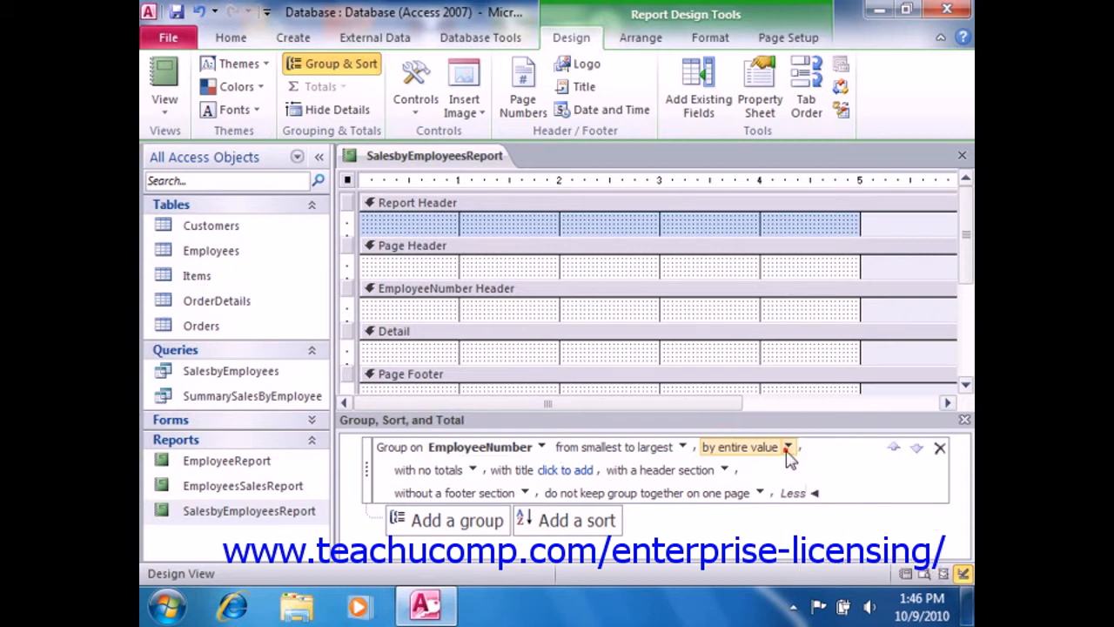
- Add a Sum total on the Total field to the EmployeeNumber group, showing a grand total and a subtotal in the group footer
left_click(473, 470)
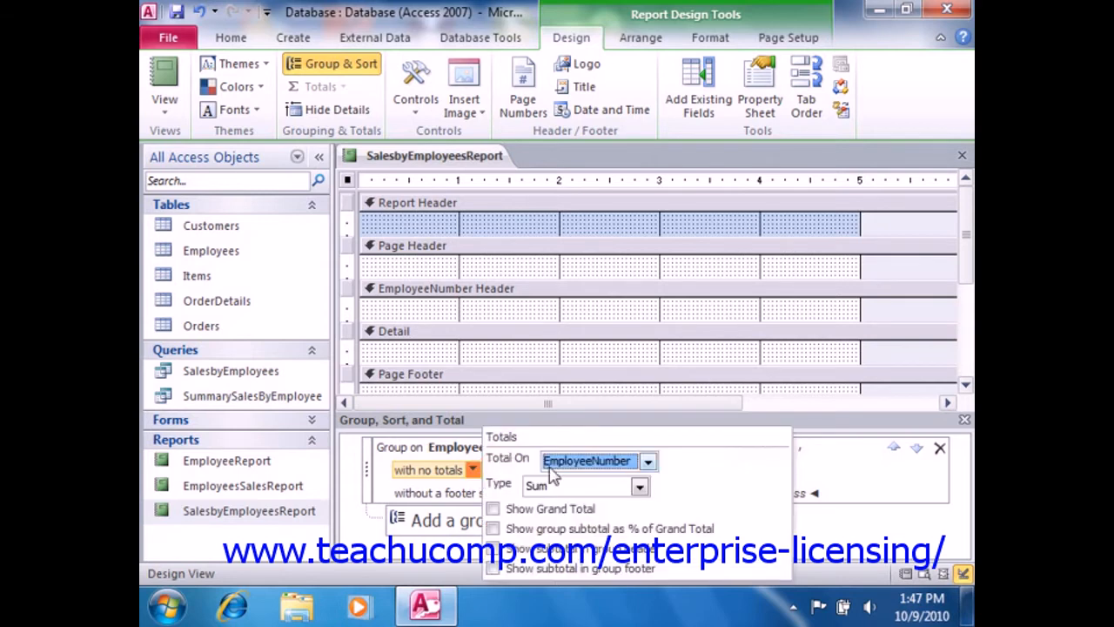
left_click(648, 463)
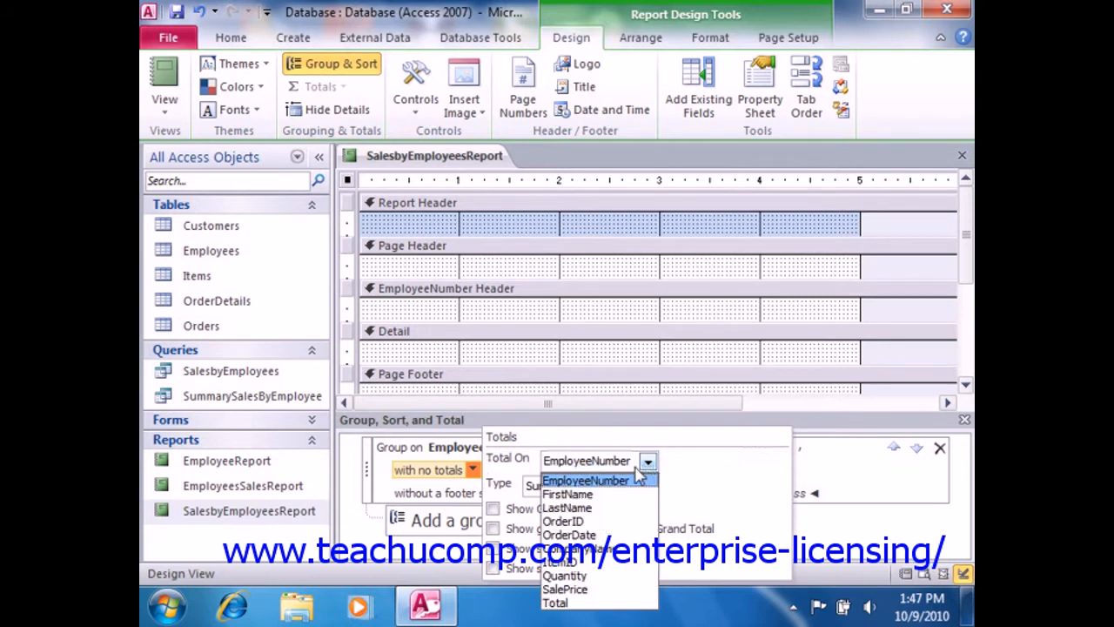
left_click(589, 603)
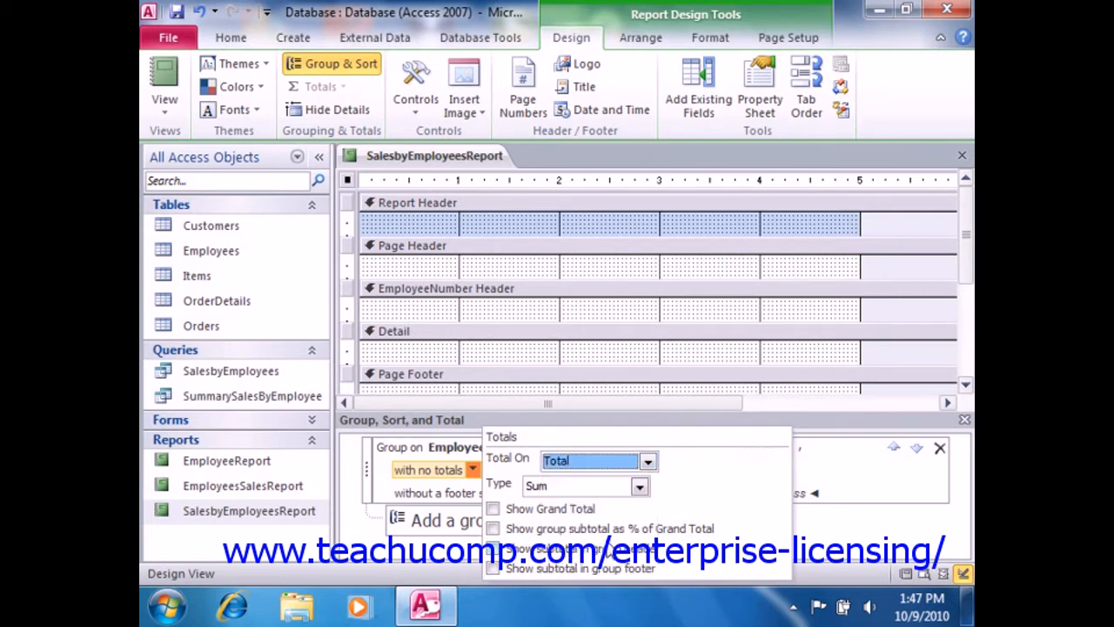
left_click(644, 490)
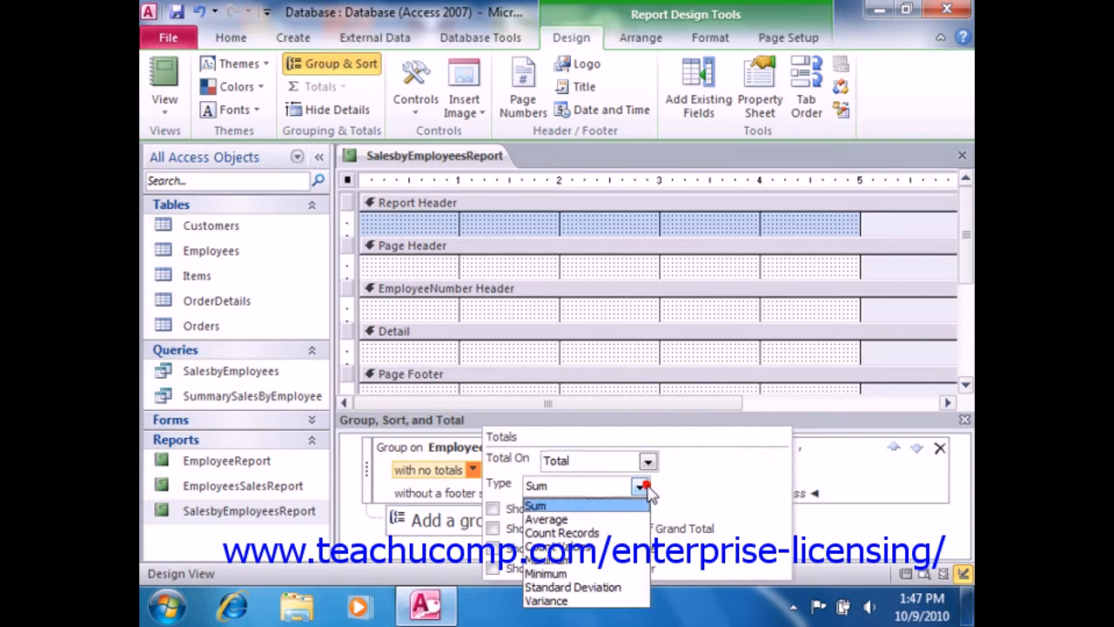
left_click(607, 509)
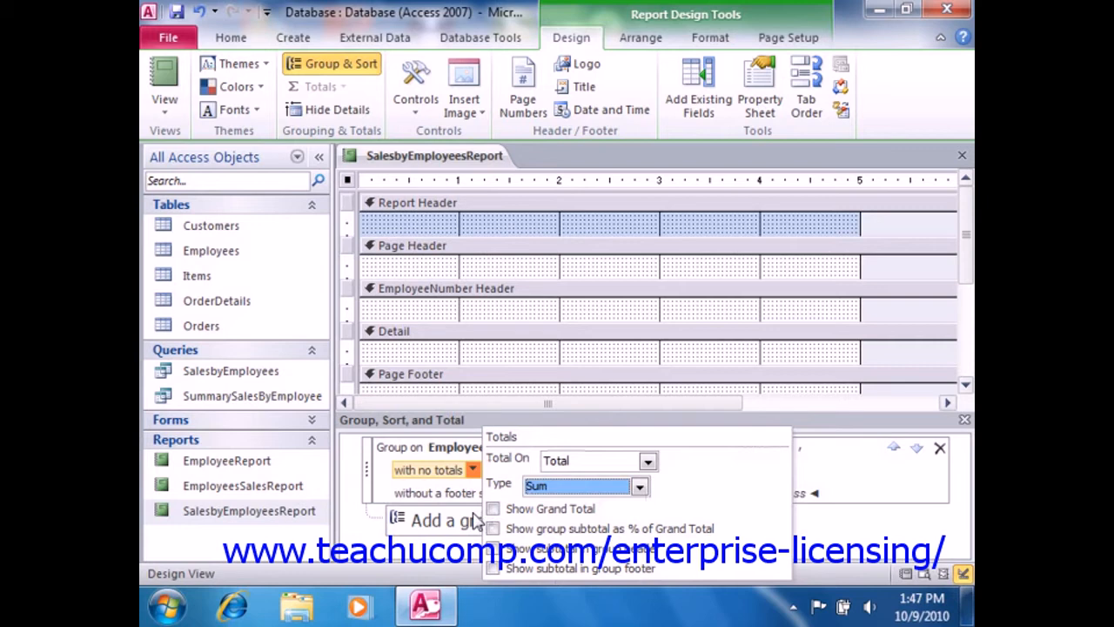
left_click(492, 509)
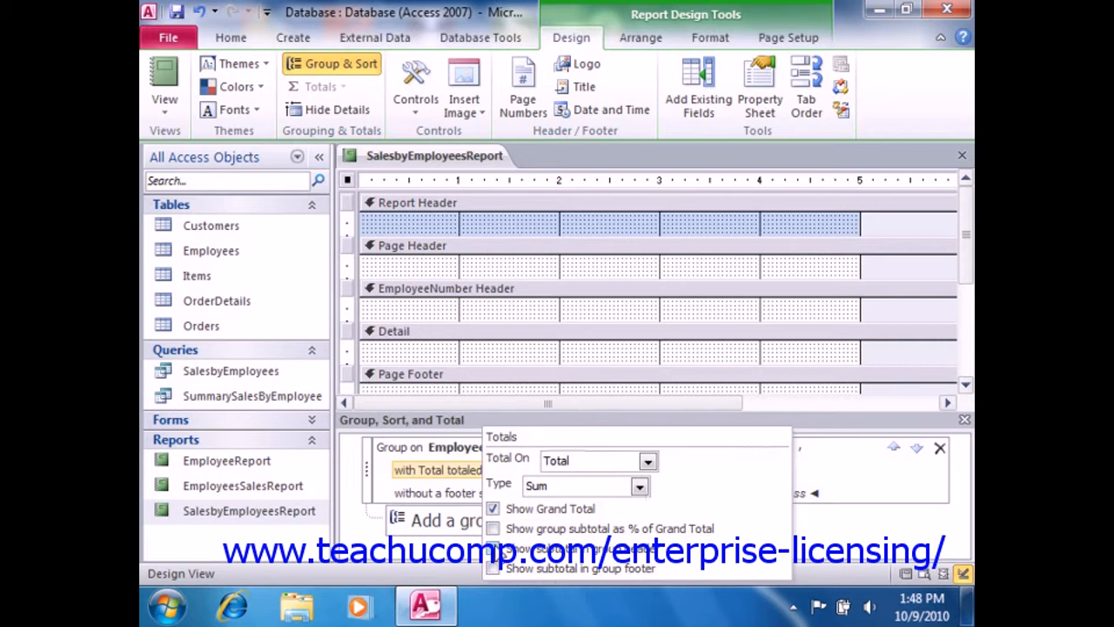
left_click(494, 568)
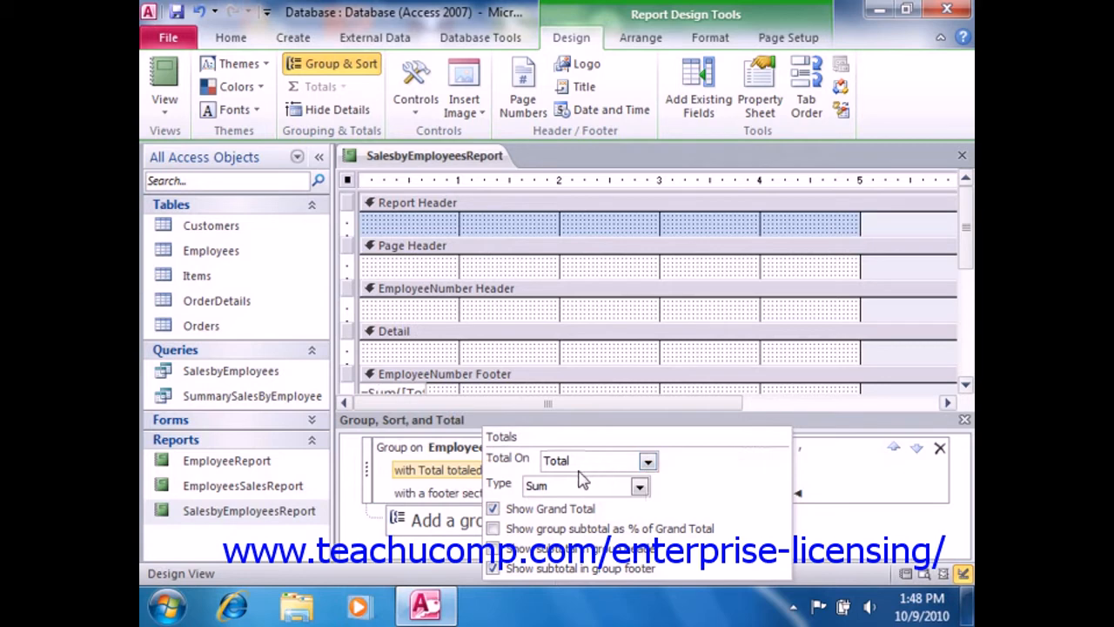
left_click(409, 477)
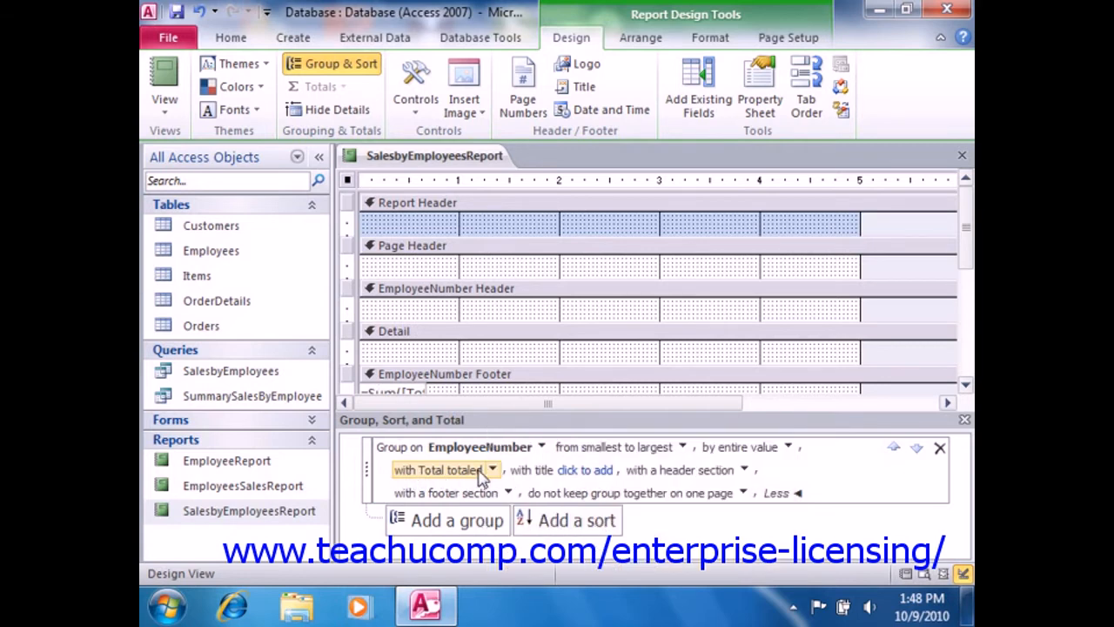
- Examine the EmployeeNumber group's title, header, footer and keep-together options, retaining "do not keep group together on one page"
left_click(588, 474)
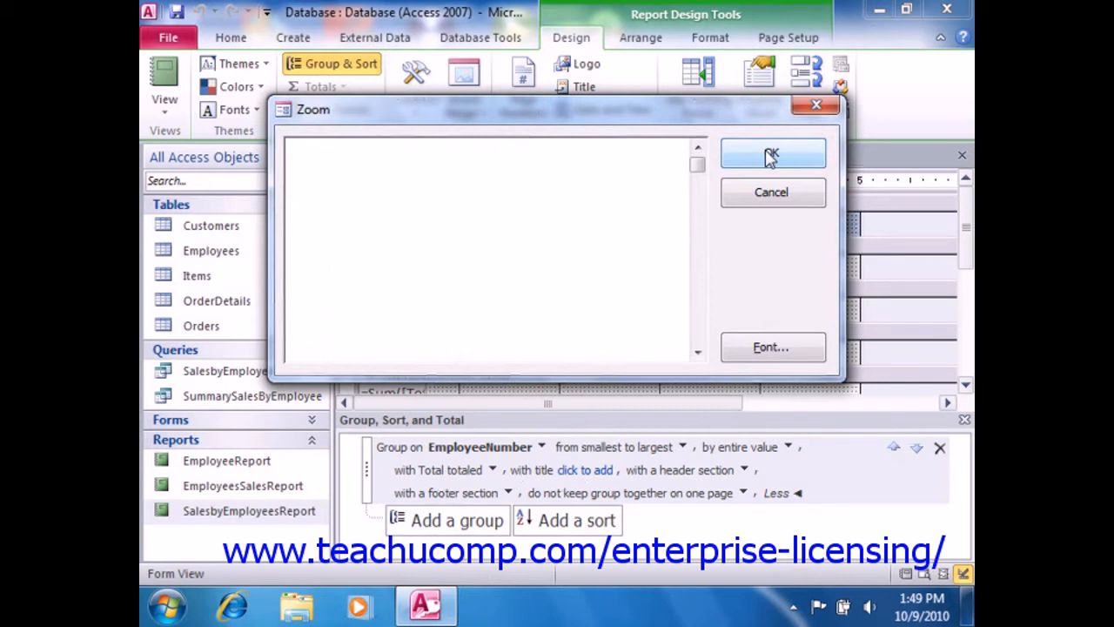
left_click(750, 202)
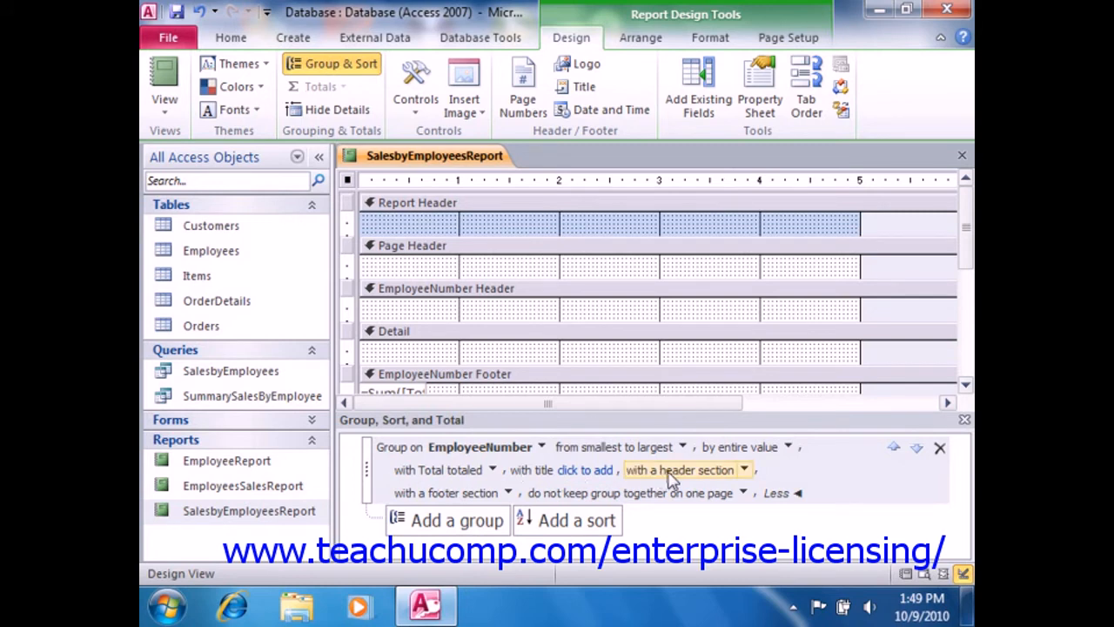
left_click(745, 470)
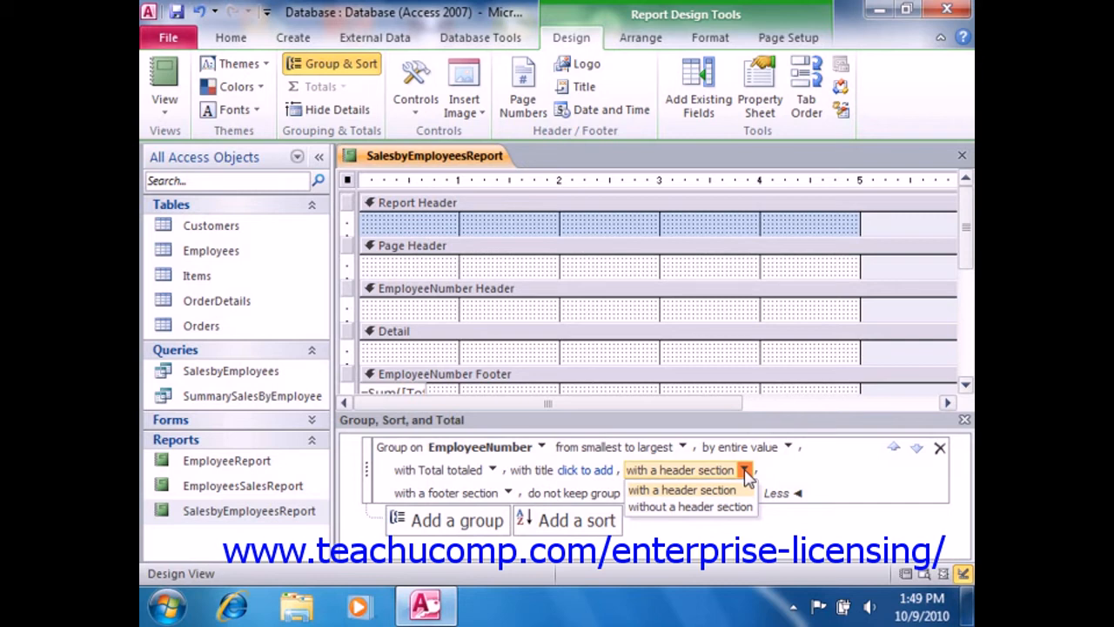
left_click(745, 471)
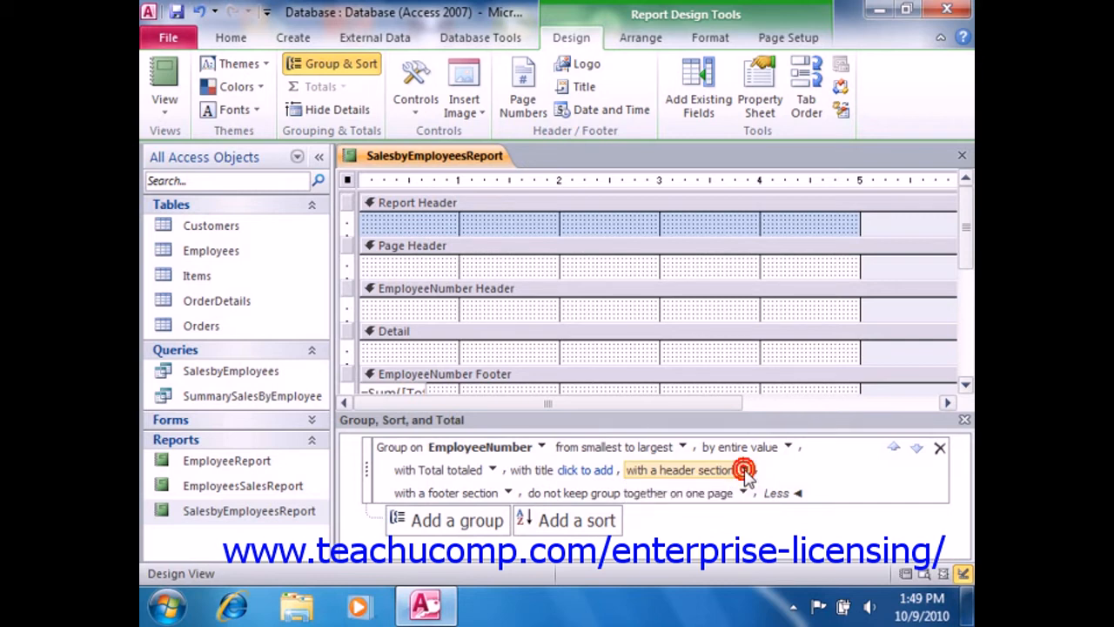
left_click(510, 494)
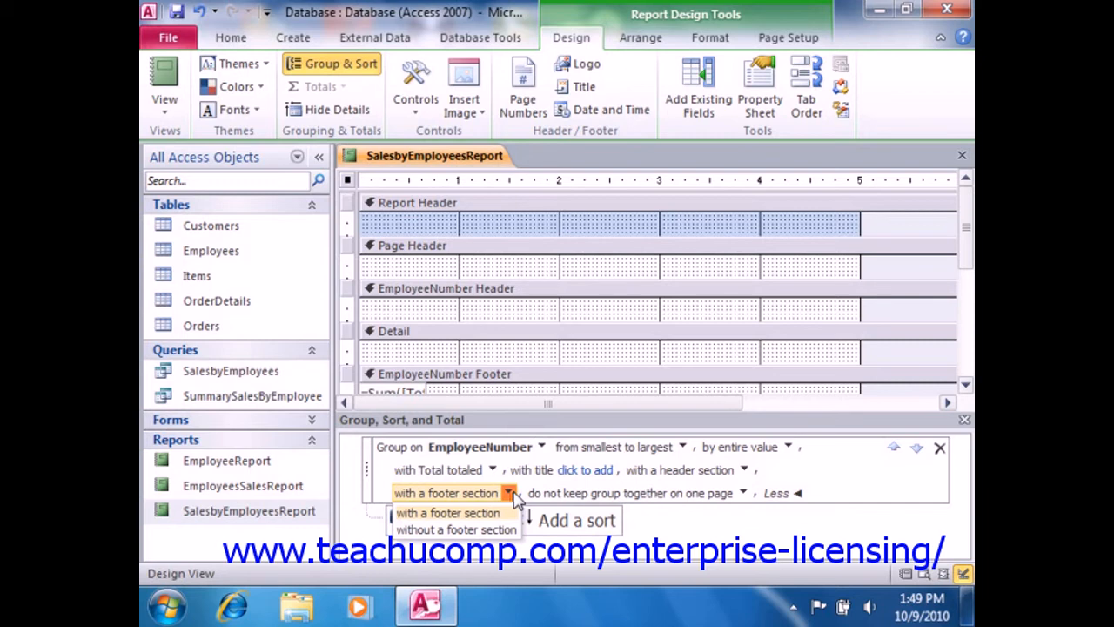
left_click(513, 495)
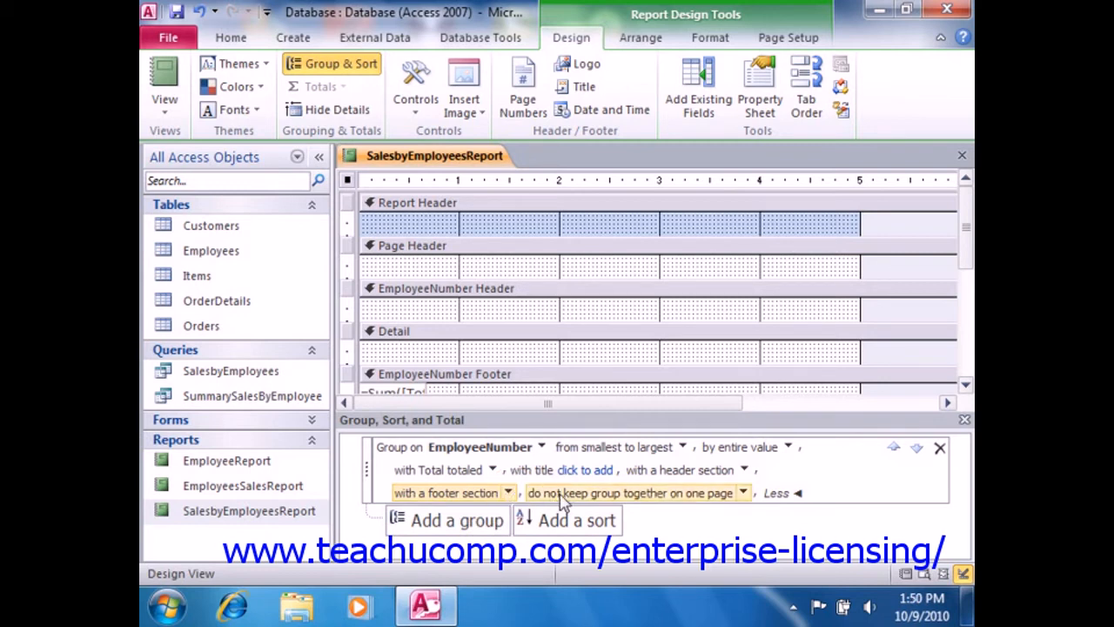
left_click(744, 494)
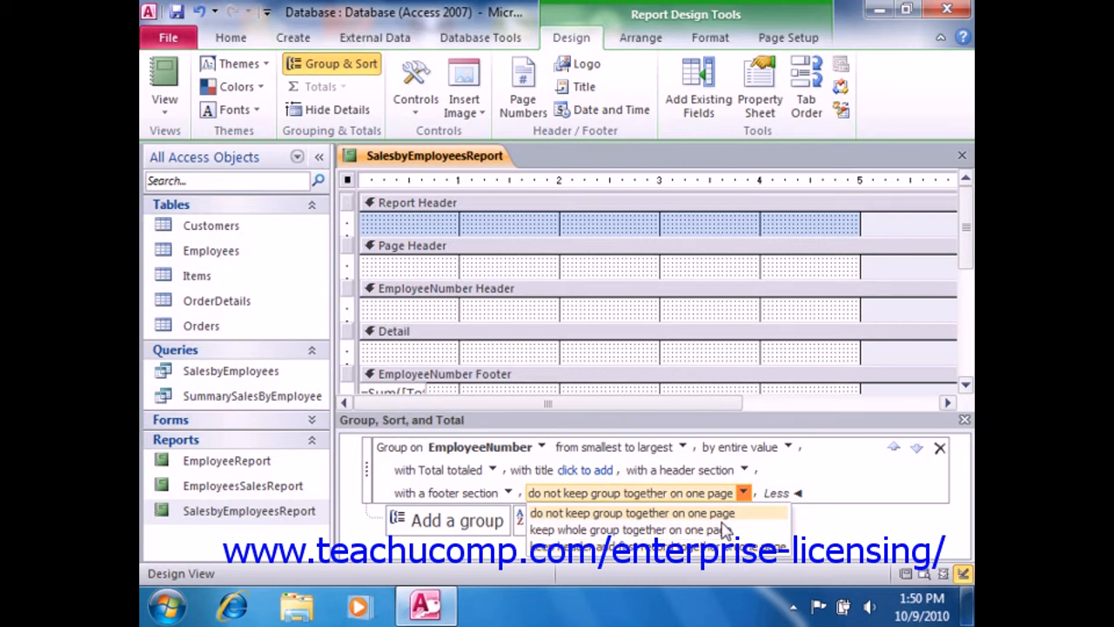
left_click(721, 515)
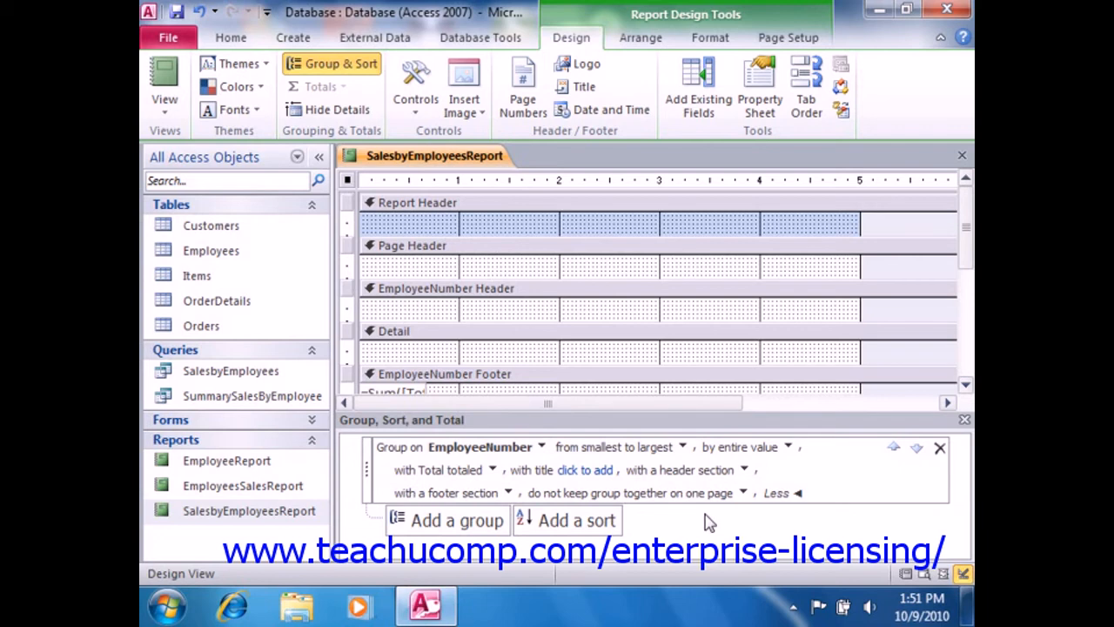
- Collapse the group options with the Group, Sort, and Total pane, and close SalesbyEmployeesReport
left_click(776, 493)
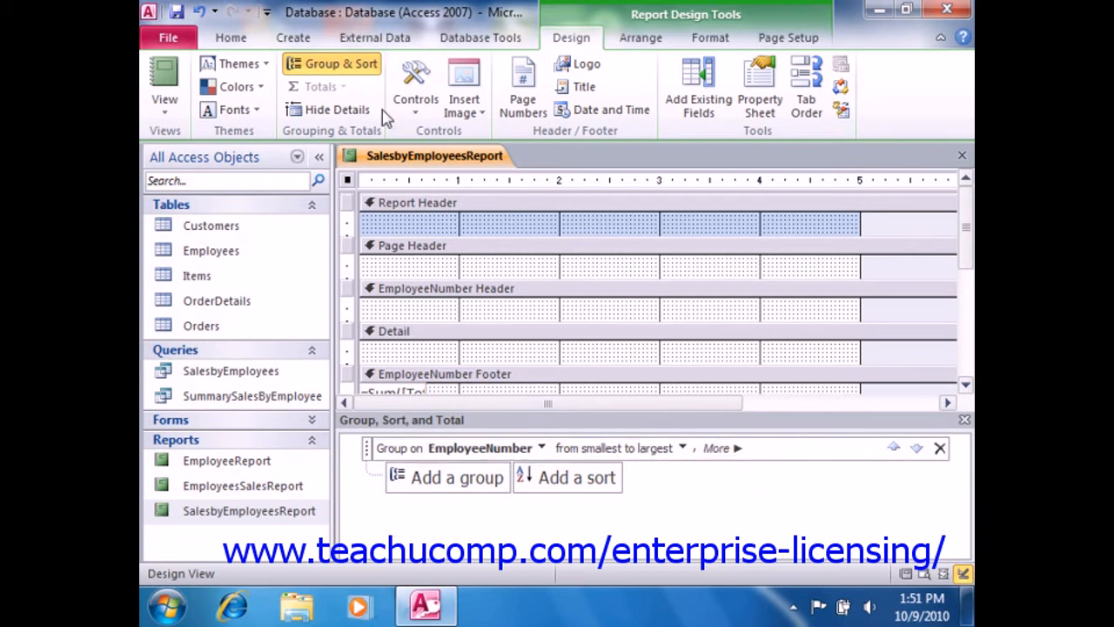
left_click(361, 65)
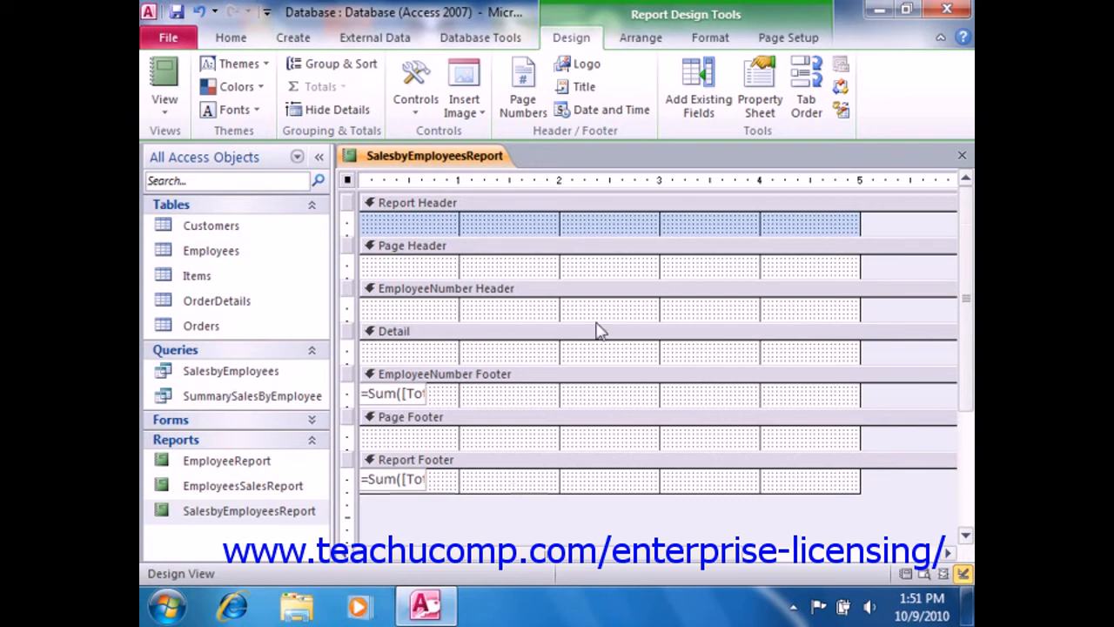
left_click(963, 158)
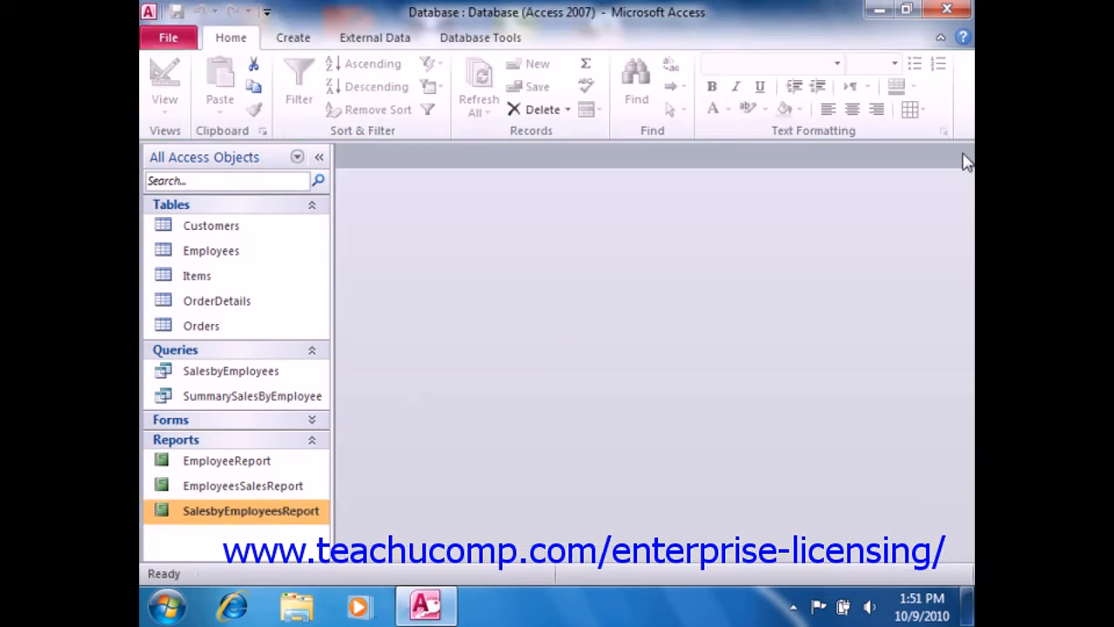
- Open EmployeeReport in Design View
left_click(278, 461)
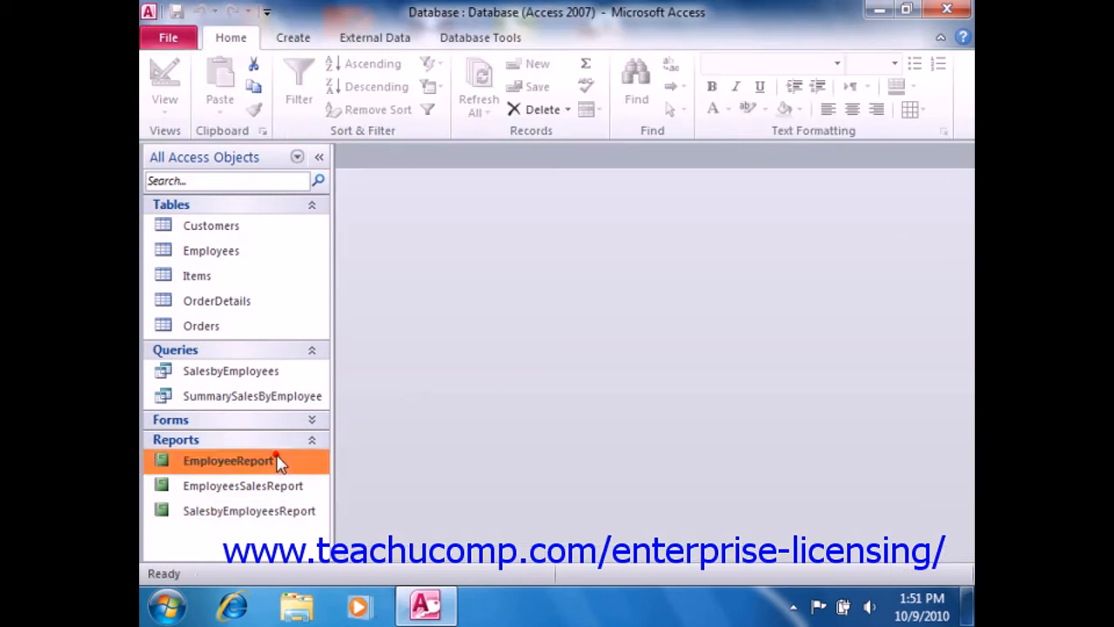
right_click(272, 463)
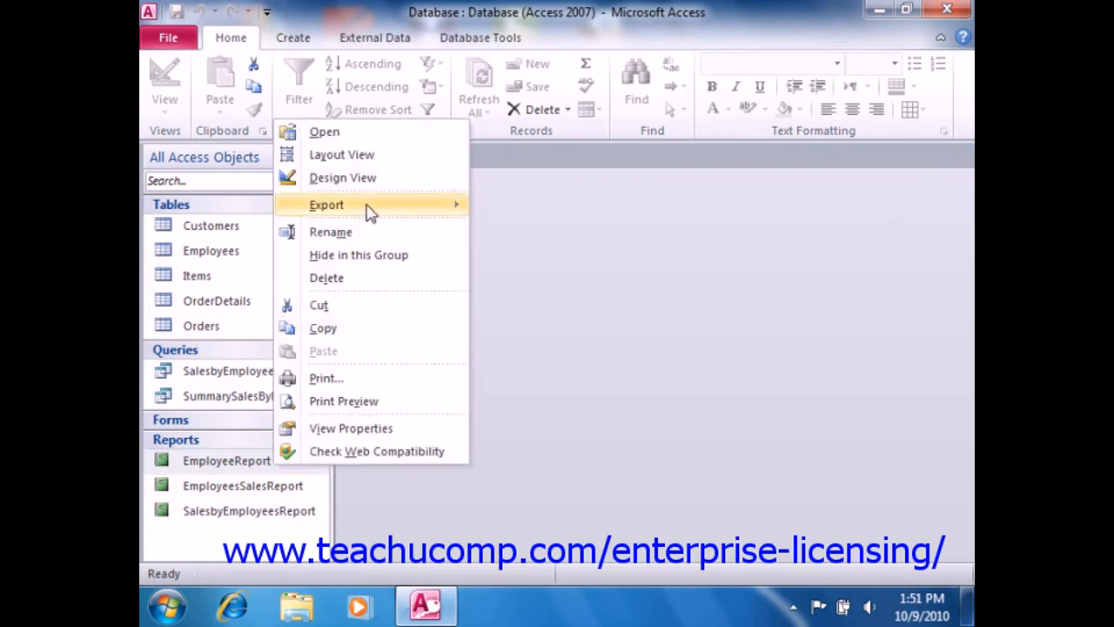
left_click(371, 179)
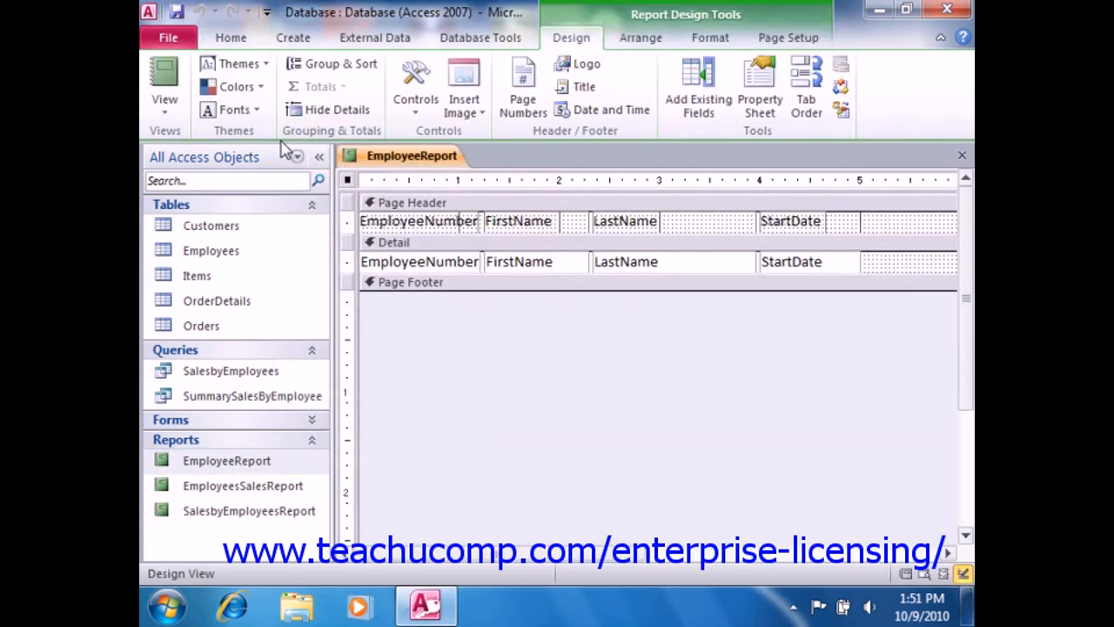
- Examine the record order of EmployeeReport in Report View, and return the report to Design View
left_click(166, 74)
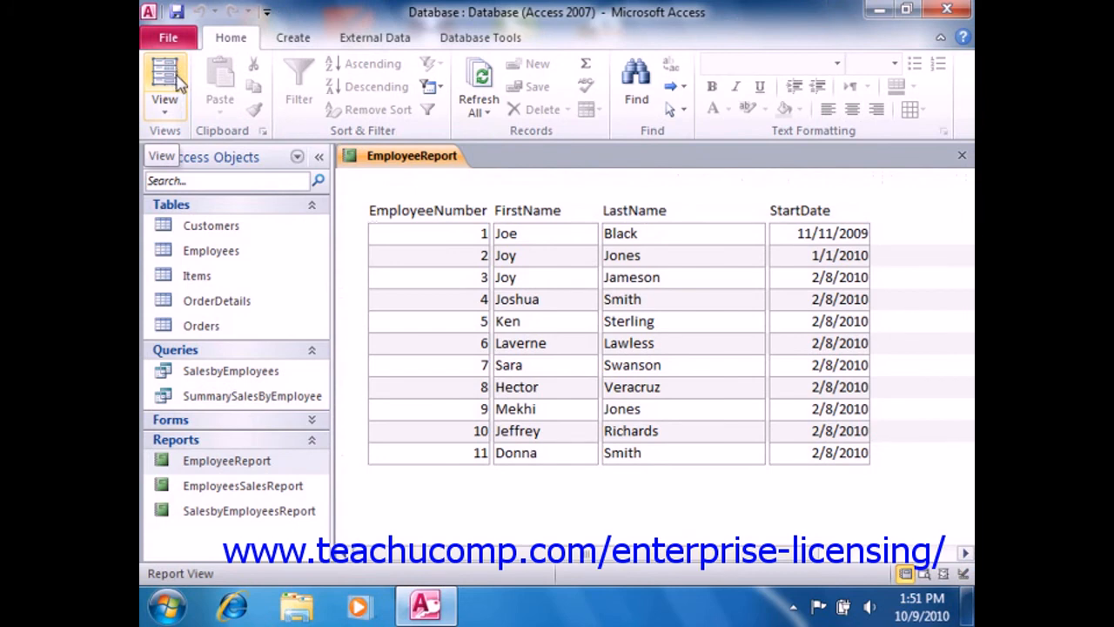
left_click(168, 102)
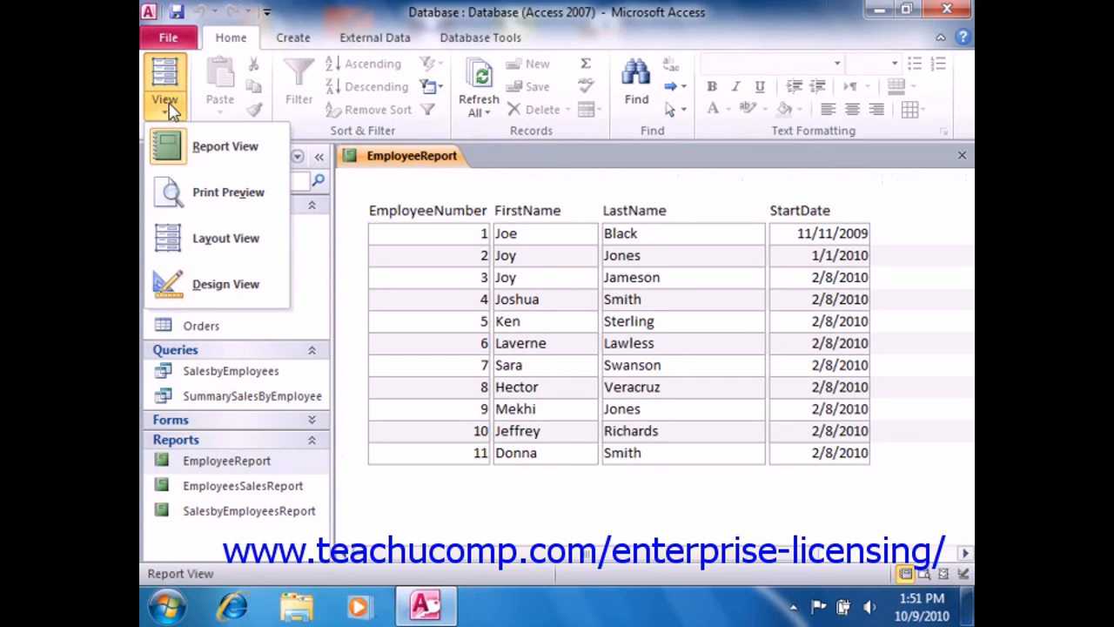
left_click(200, 285)
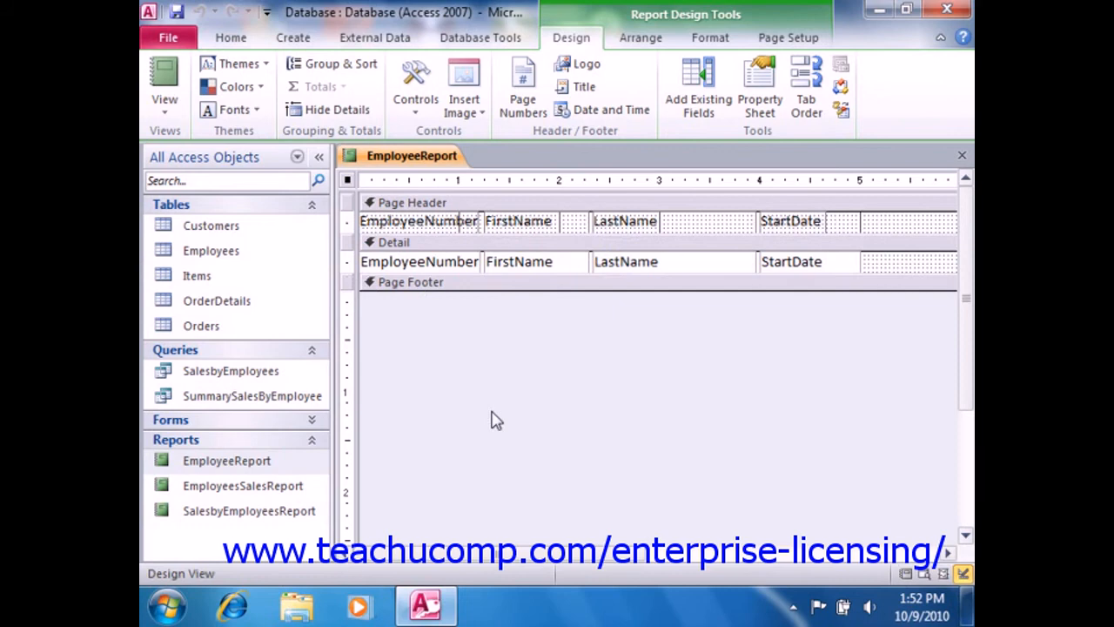
- Show the grouping and sorting options for EmployeeReport, and add a sort by LastName with A on top
left_click(356, 72)
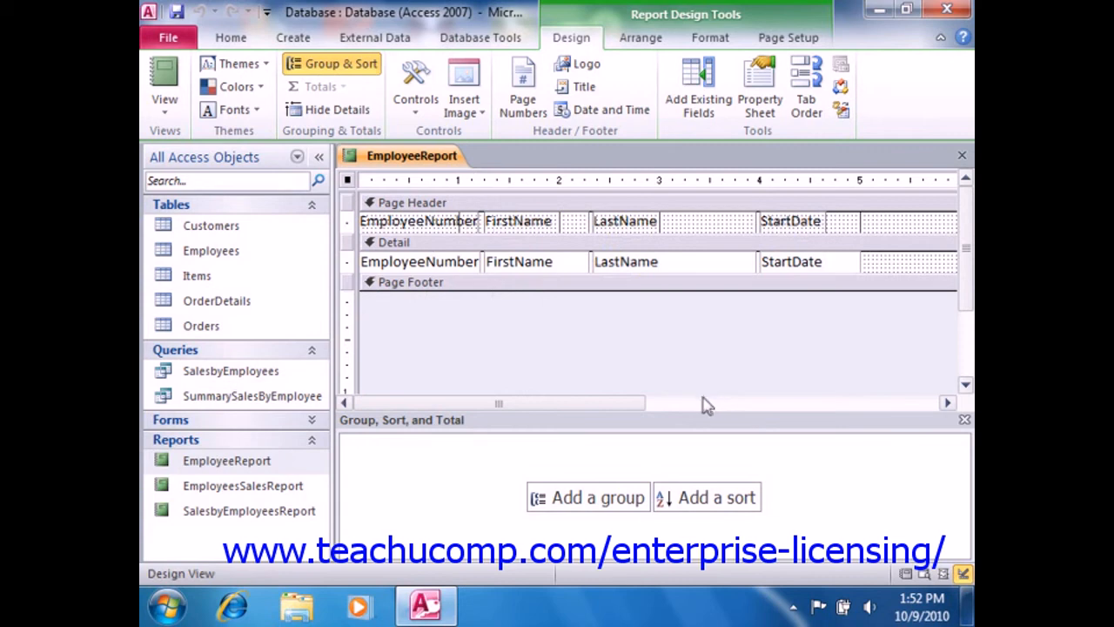
left_click(690, 511)
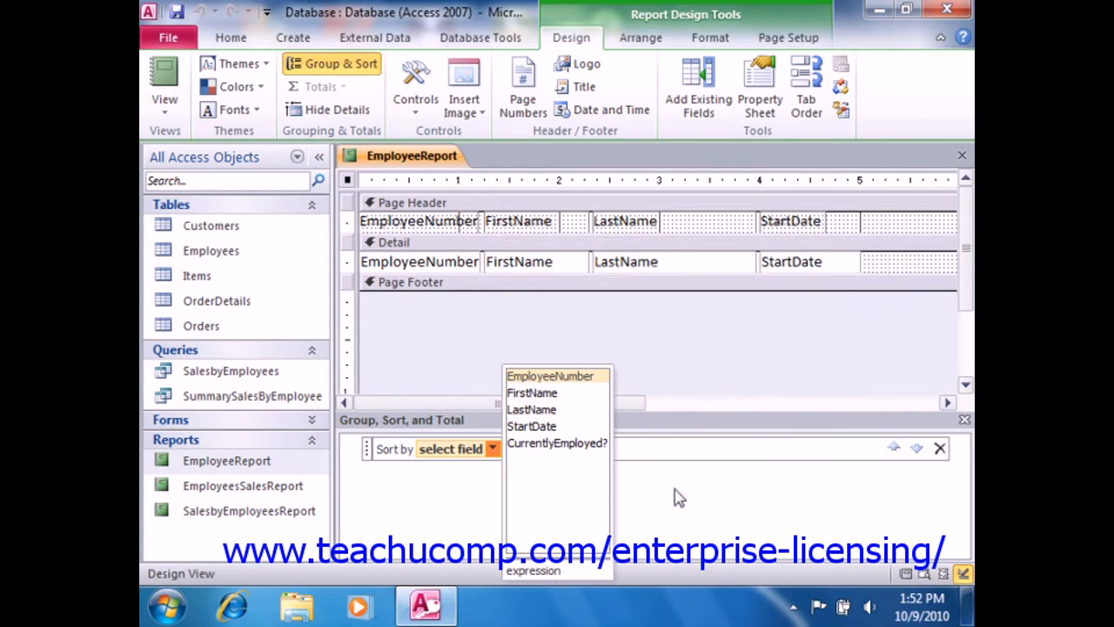
left_click(558, 410)
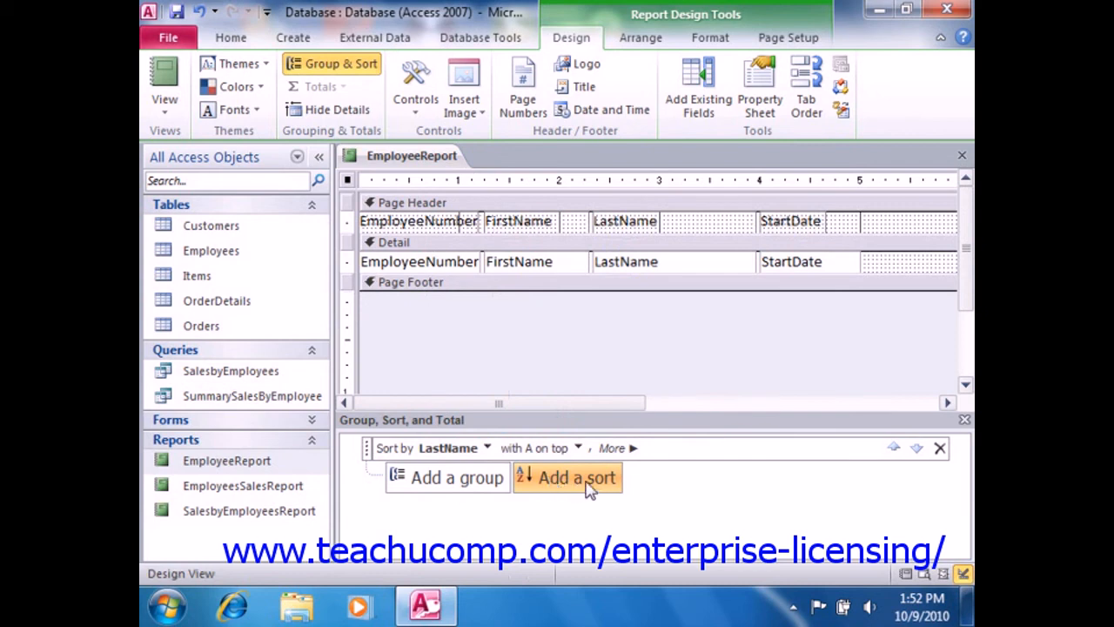
left_click(576, 449)
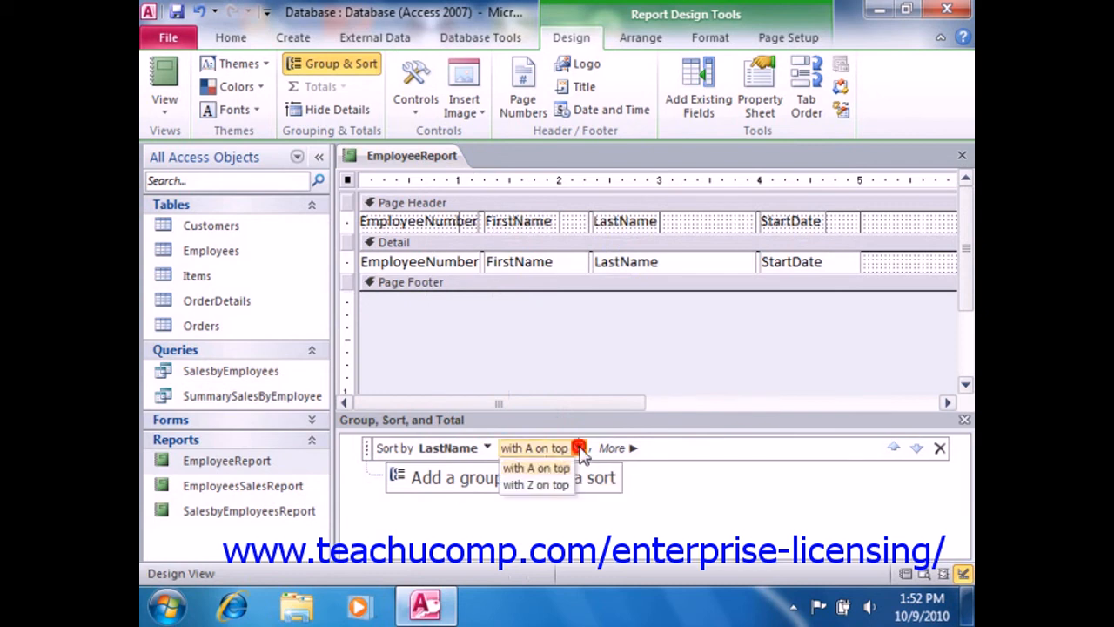
left_click(562, 468)
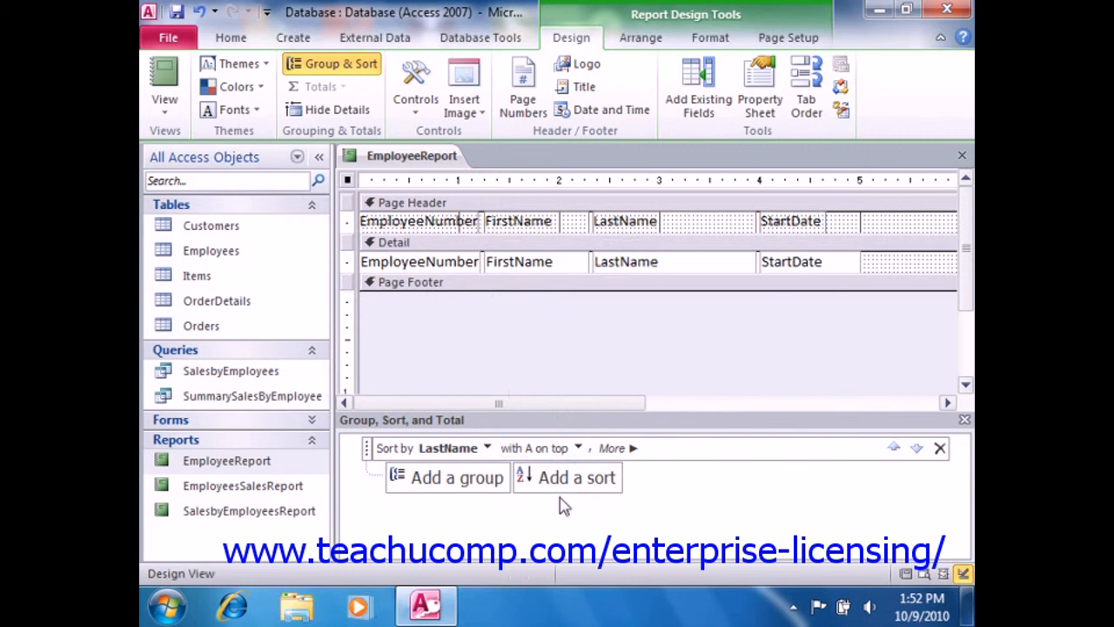
- Add a second-level sort by FirstName with A on top beneath the LastName sort, and hide the grouping and sorting options
left_click(568, 478)
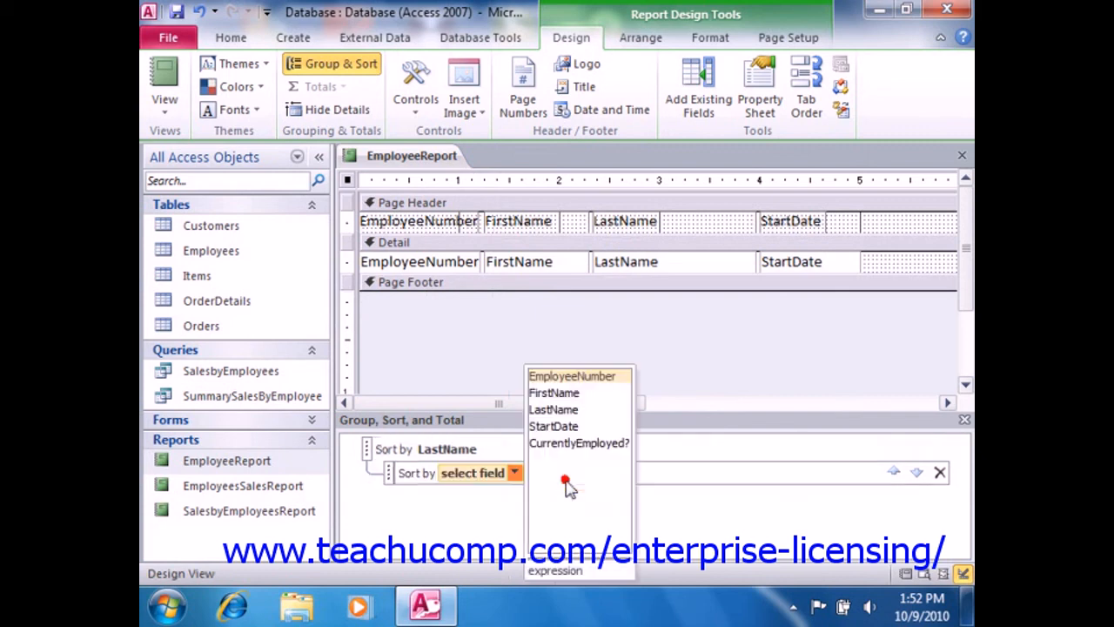
left_click(552, 393)
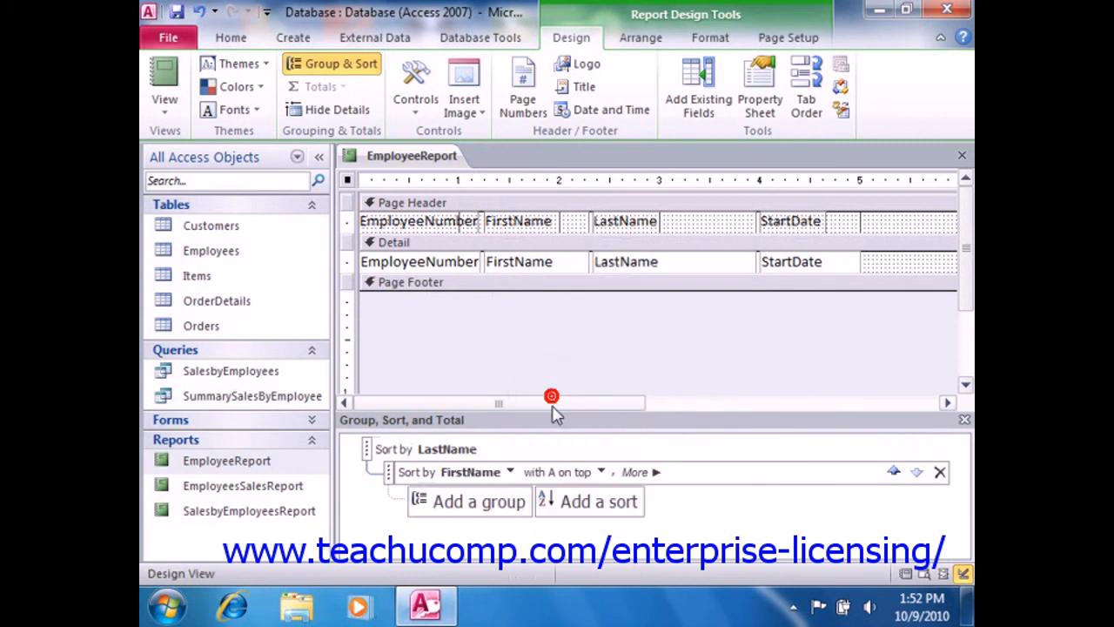
left_click(601, 474)
left_click(578, 493)
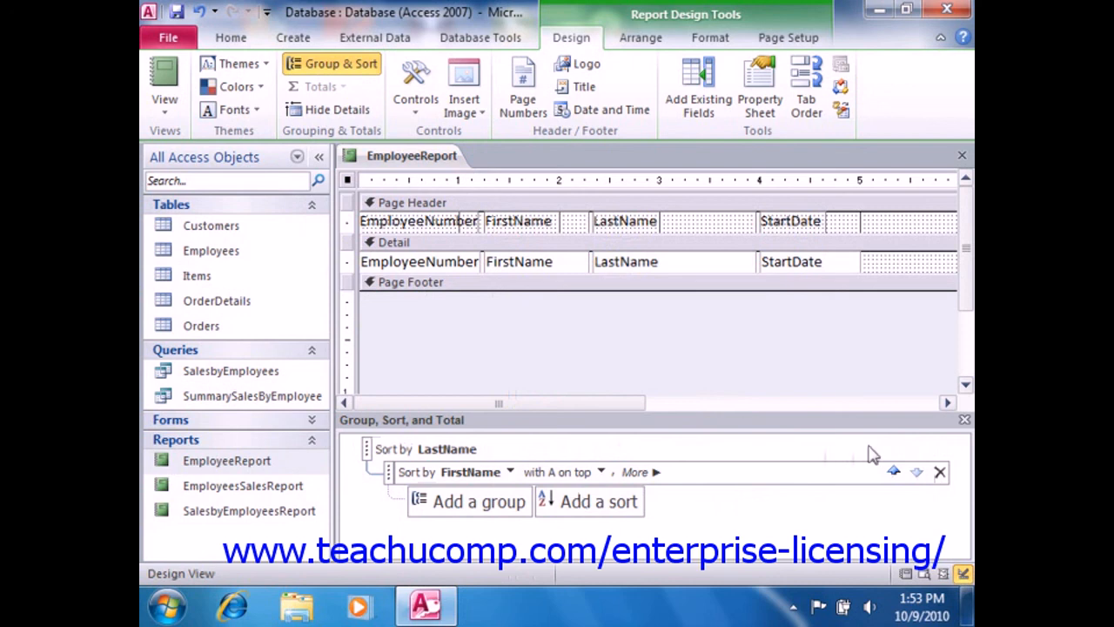
left_click(965, 420)
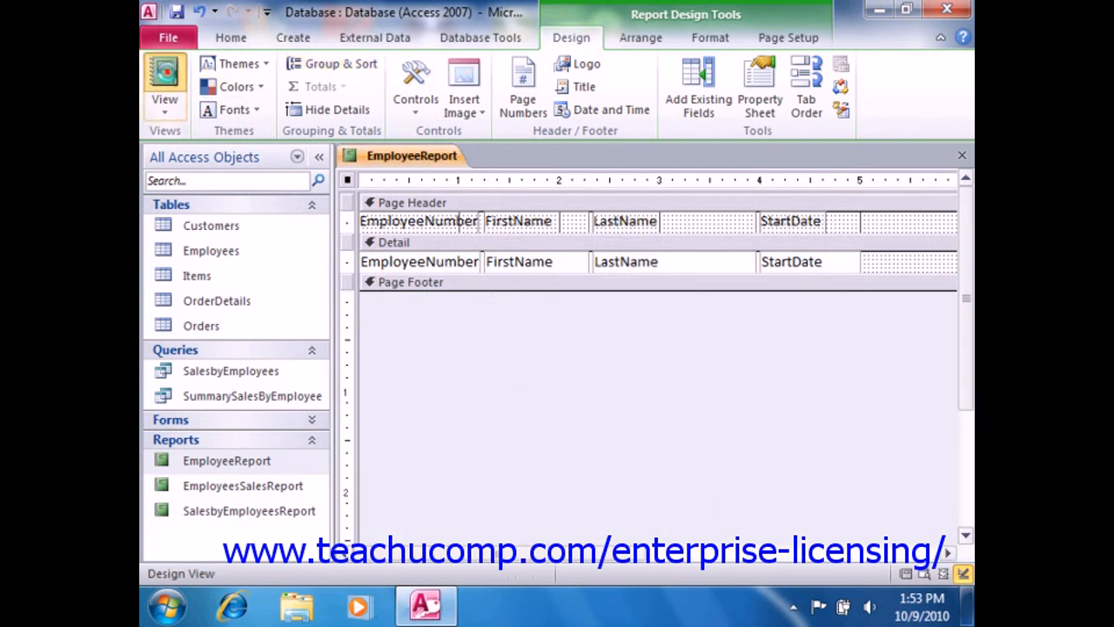
- Check the order of the sorted employee records in Report View, and return EmployeeReport to Design View
left_click(169, 76)
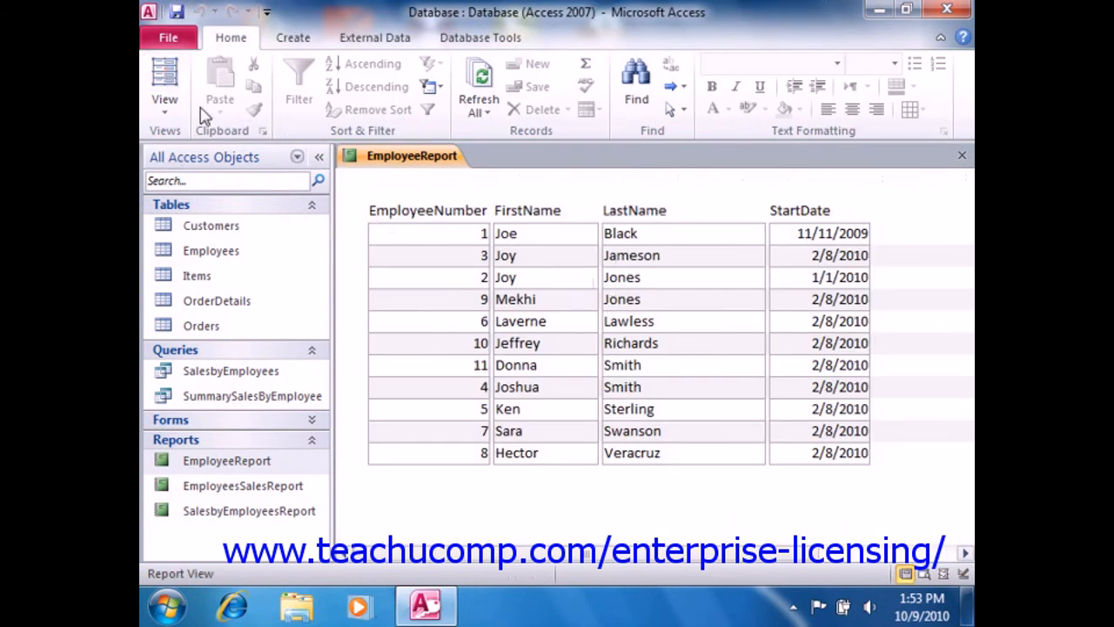
left_click(165, 103)
left_click(200, 274)
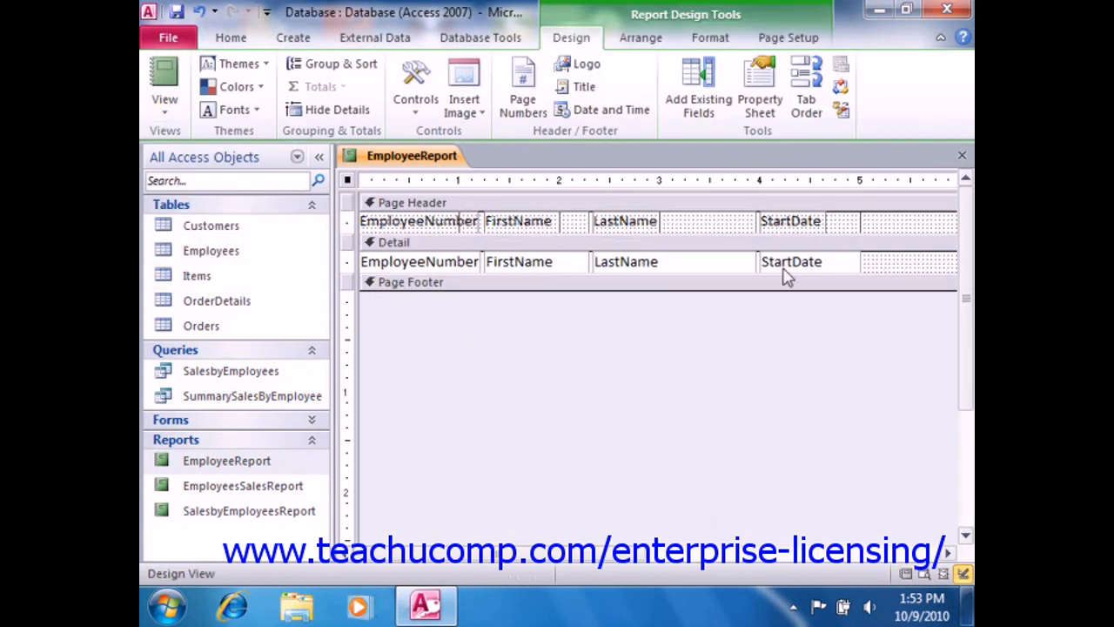